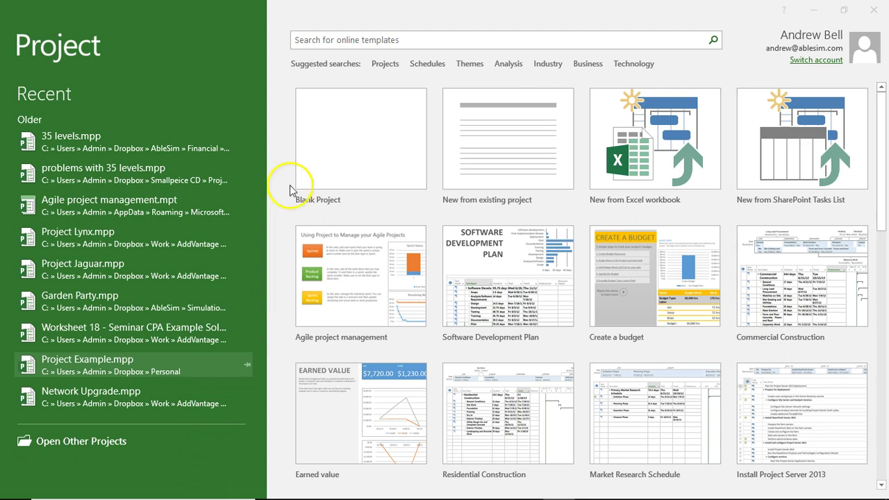
# Open a blank project (Project1) and switch the New Tasks mode to Auto Scheduled.
pyautogui.click(356, 139)
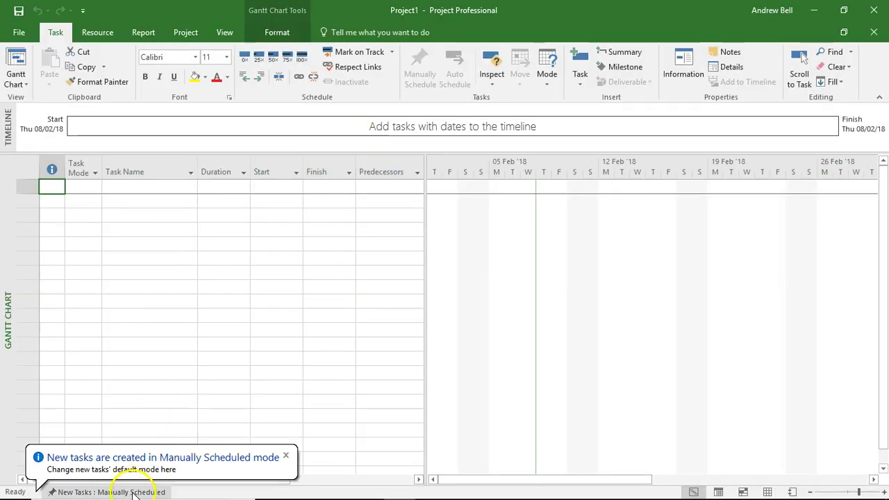
pyautogui.click(131, 490)
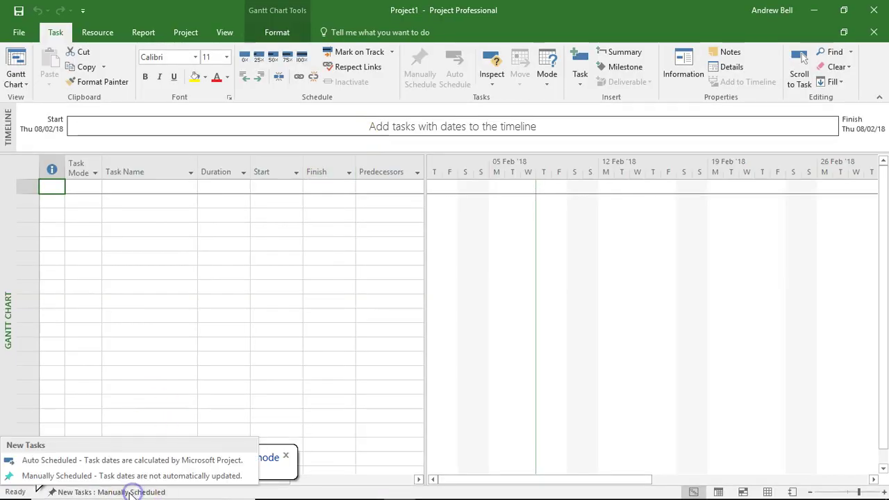
pyautogui.click(115, 460)
# Enter 'Paint Room' as task 1 in the first Task Name cell.
pyautogui.click(145, 188)
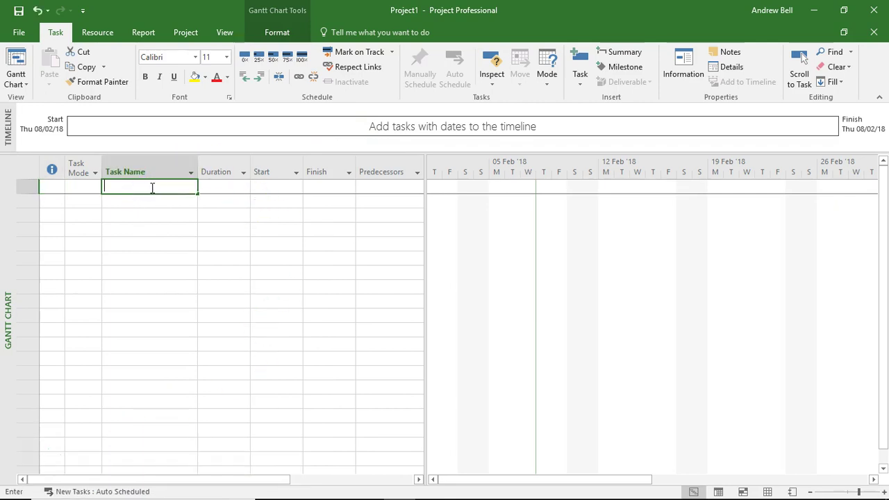
pyautogui.write('Paint Room')
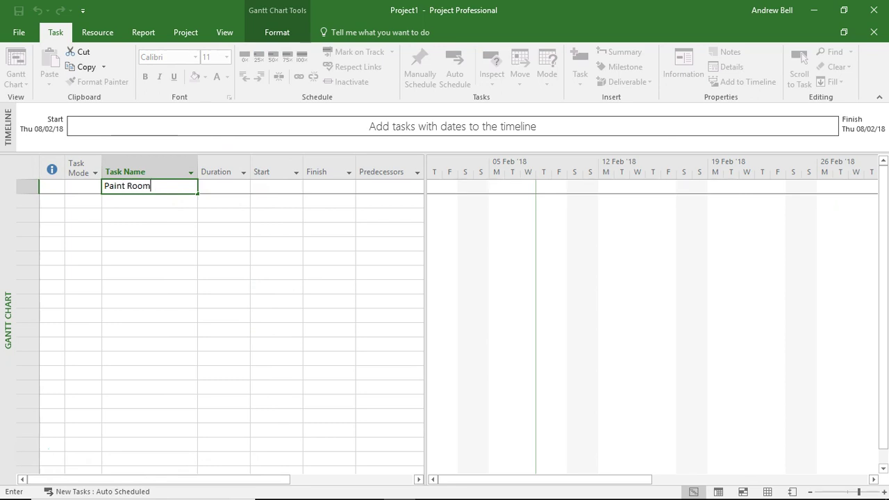
pyautogui.press('Return')
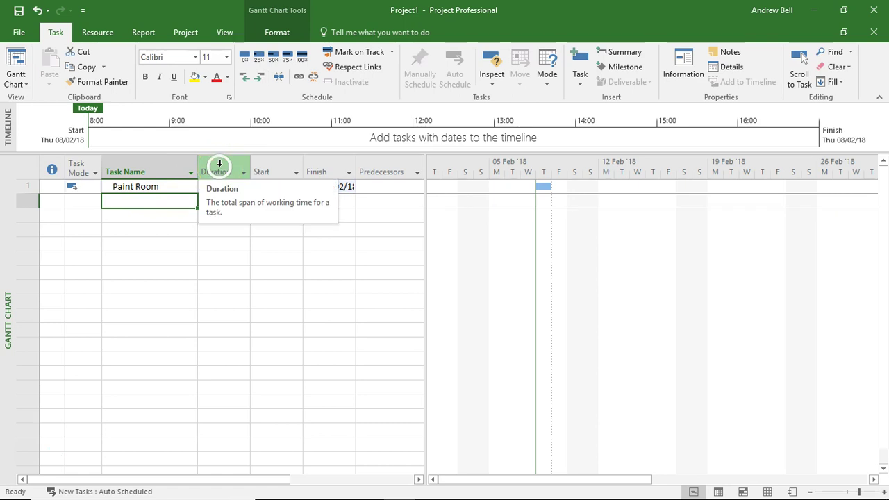
# Insert Work and Cost columns ahead of Duration, showing 0 hrs and £0.00 for Paint Room.
pyautogui.click(220, 163)
pyautogui.rightClick(221, 170)
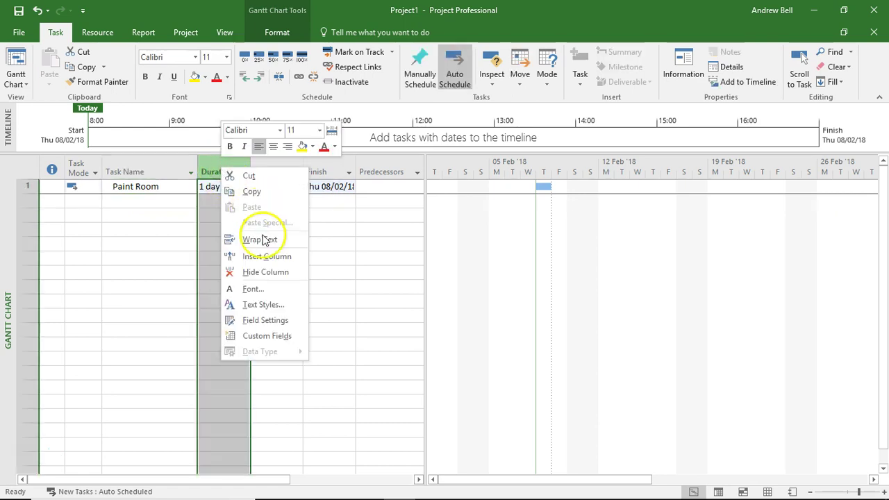
pyautogui.click(251, 256)
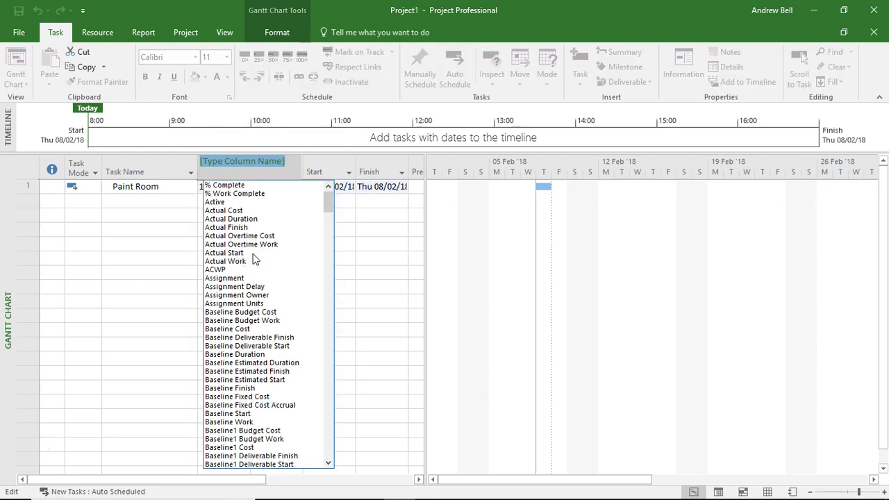
pyautogui.write('warning')
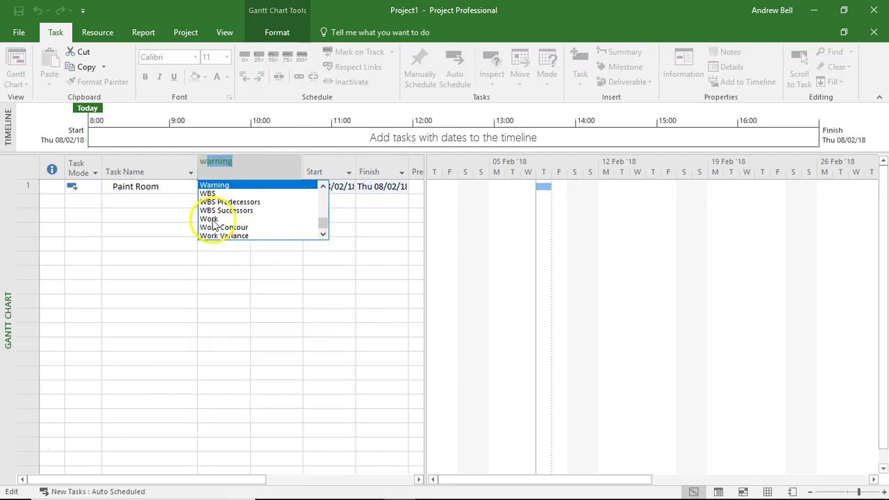
pyautogui.click(210, 218)
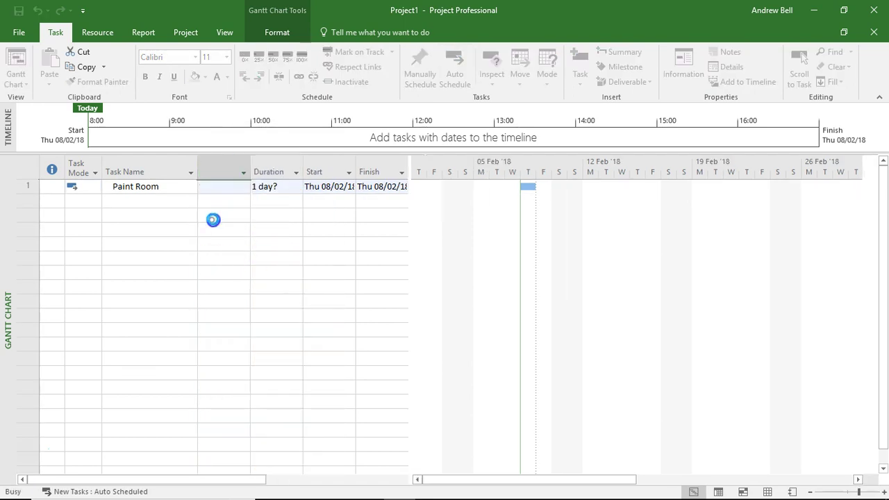
pyautogui.rightClick(270, 165)
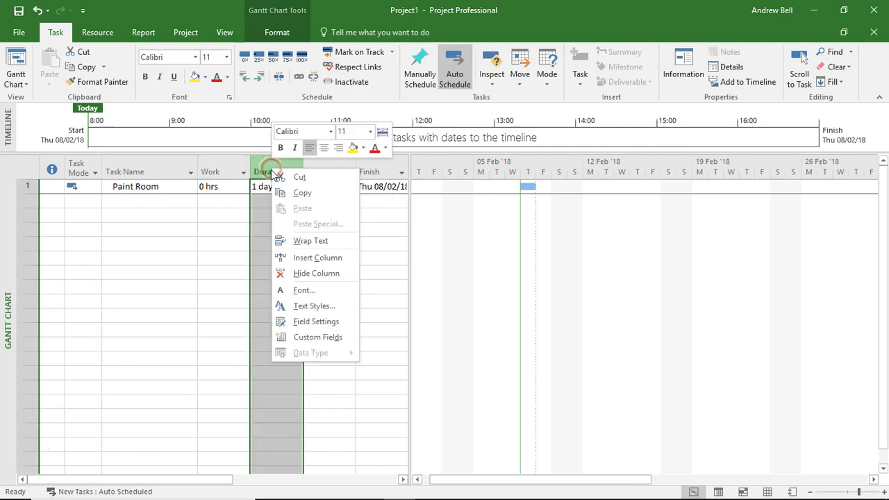
pyautogui.click(317, 257)
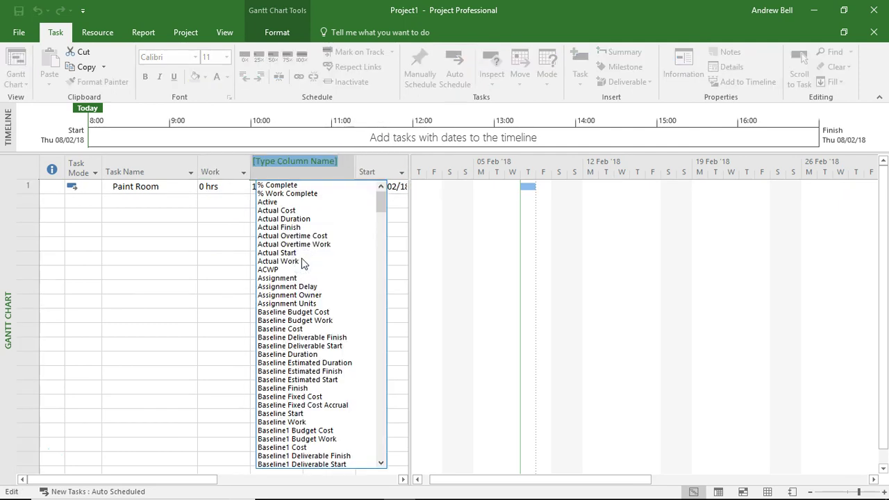
pyautogui.write('confirmed')
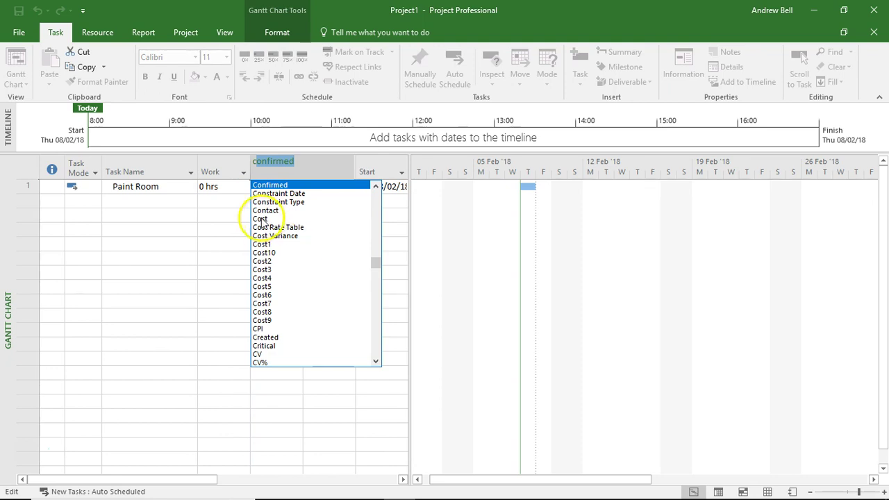
pyautogui.click(262, 218)
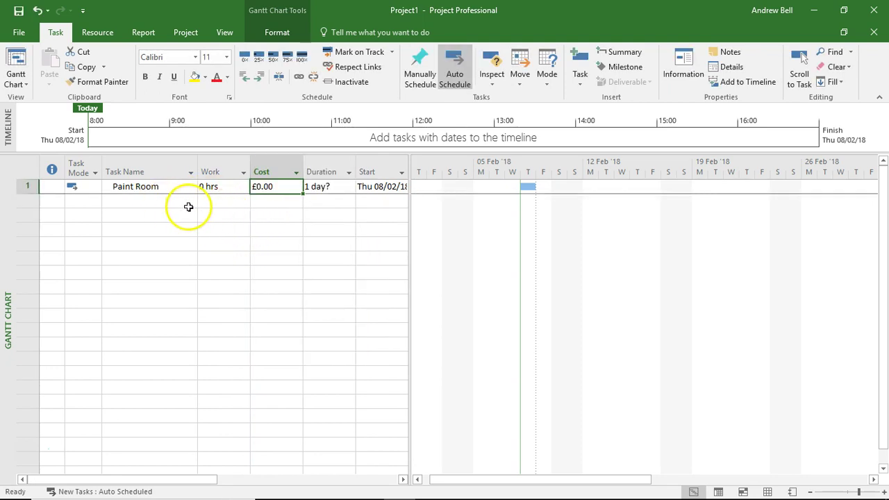
# On the Resource Sheet, add a Painters resource at £10.00/hr, then go back to the Gantt Chart.
pyautogui.click(225, 36)
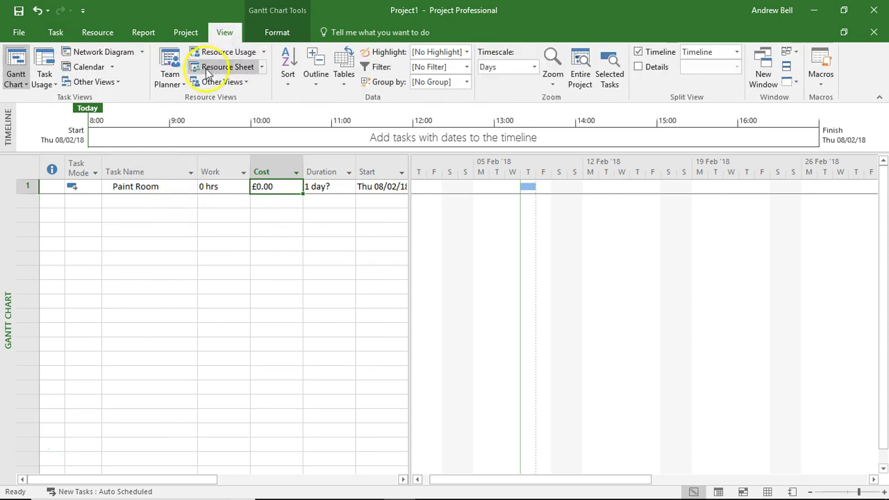
pyautogui.click(210, 69)
pyautogui.click(125, 177)
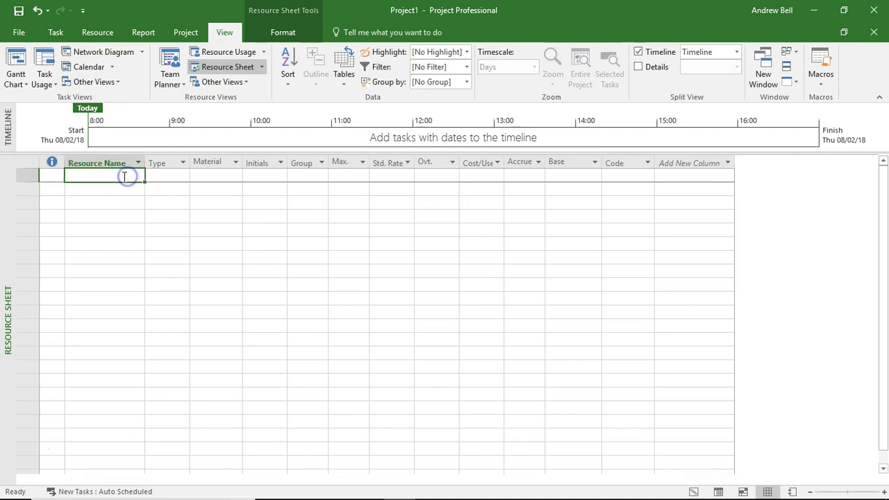
pyautogui.write('Pai')
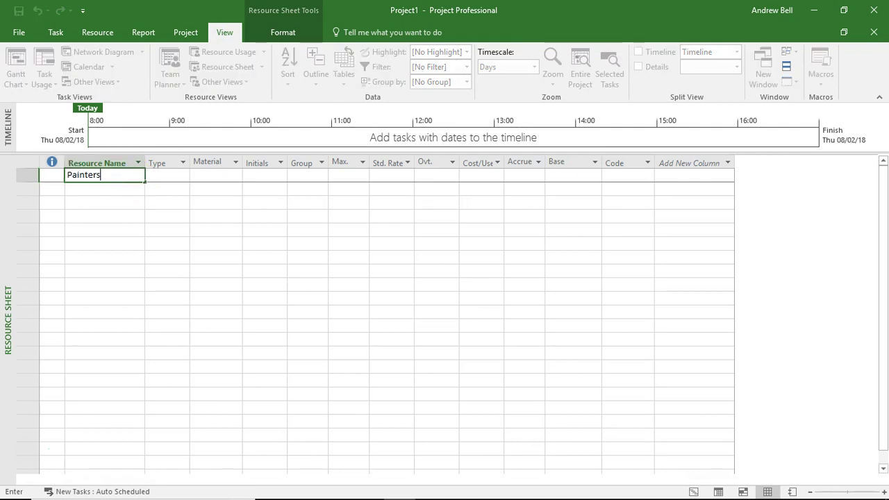
pyautogui.write('nters')
pyautogui.press('Return')
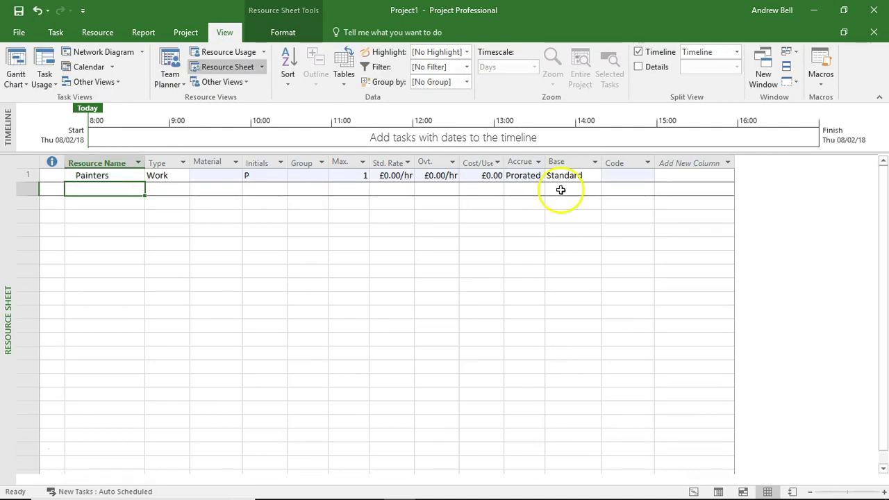
pyautogui.click(391, 177)
pyautogui.write('10')
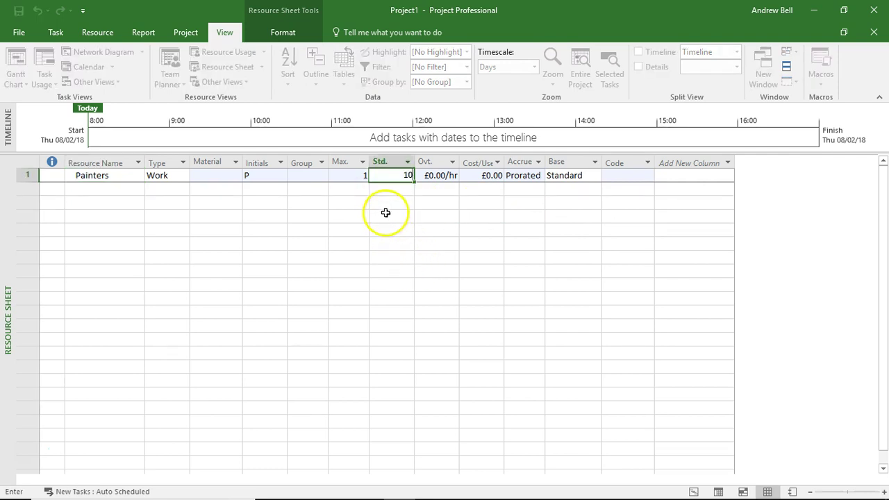
pyautogui.click(386, 215)
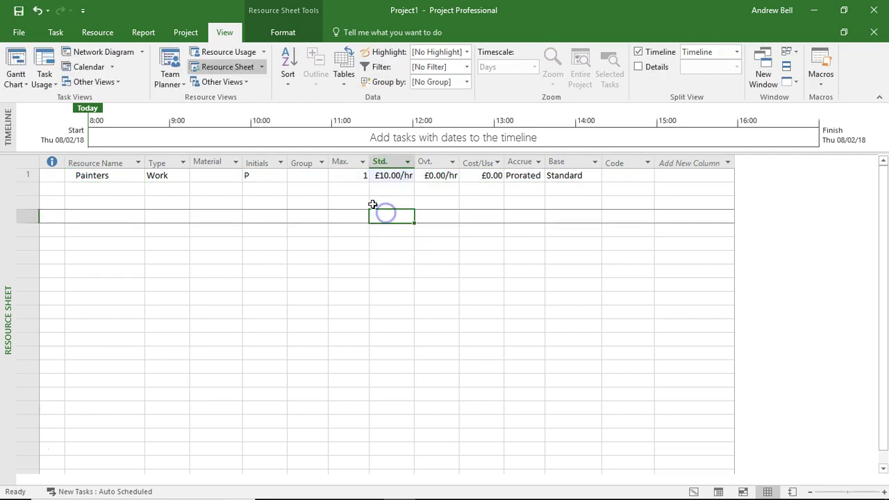
pyautogui.click(17, 61)
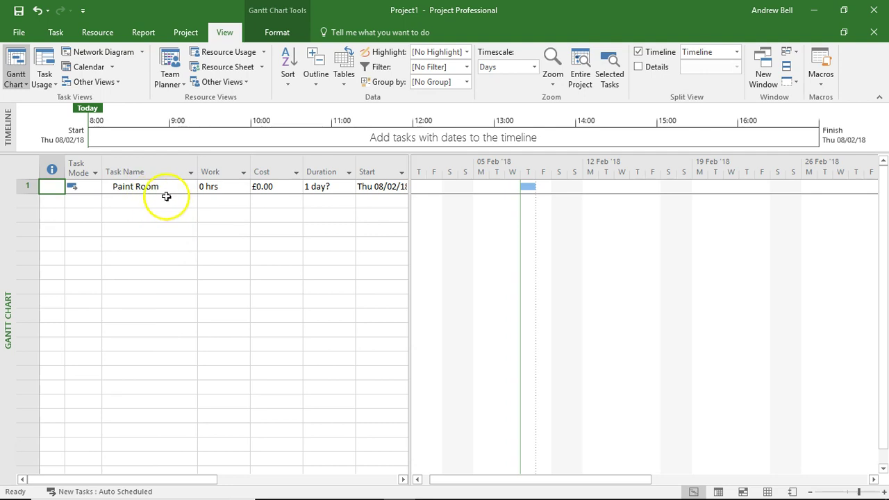
# Set Paint Room's duration to 5 days, running Thu 08/02/18 to Wed 14/02/18.
pyautogui.click(322, 186)
pyautogui.write('5')
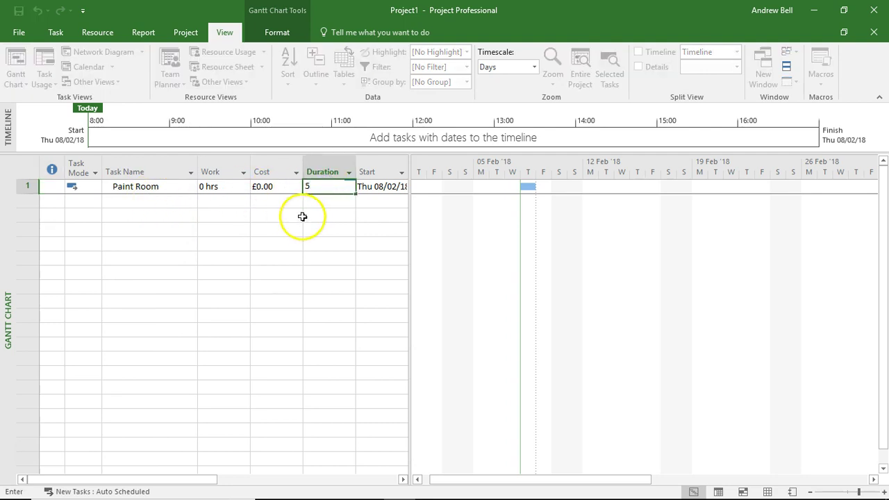
pyautogui.press('Return')
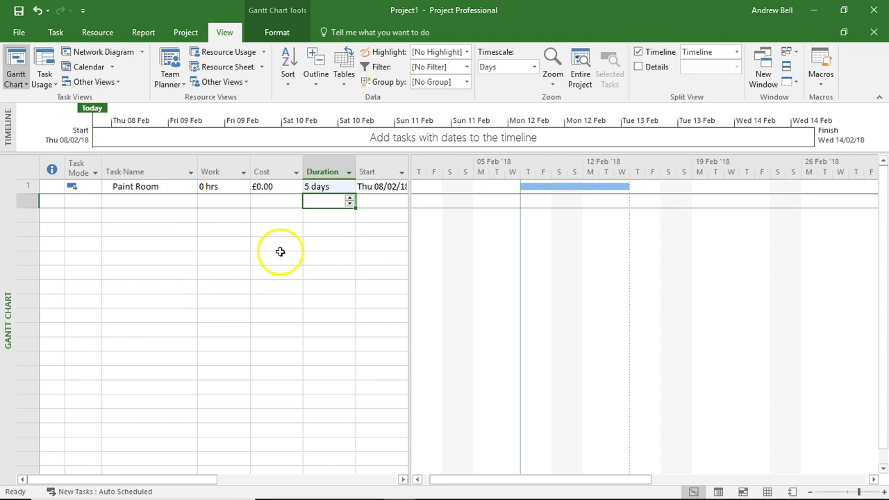
pyautogui.click(170, 186)
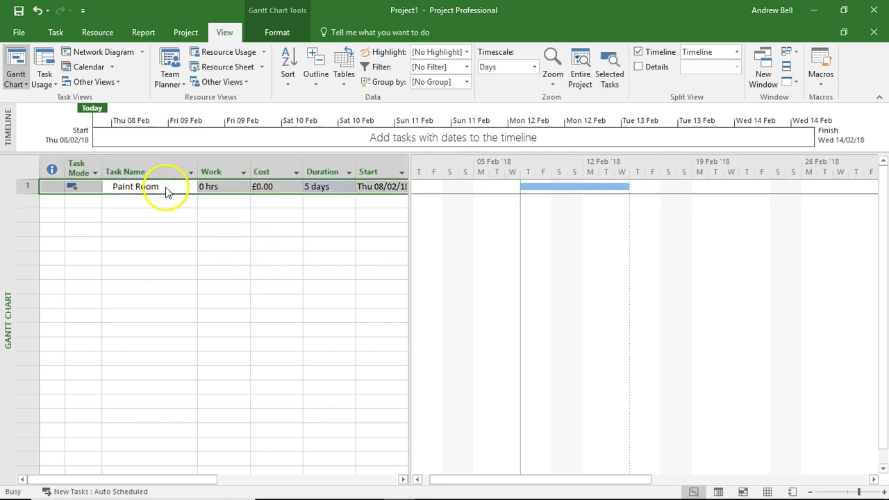
# In Paint Room's Task Information, assign Painters, giving 40 hrs of work and £400.00 cost.
pyautogui.doubleClick(167, 188)
pyautogui.click(350, 149)
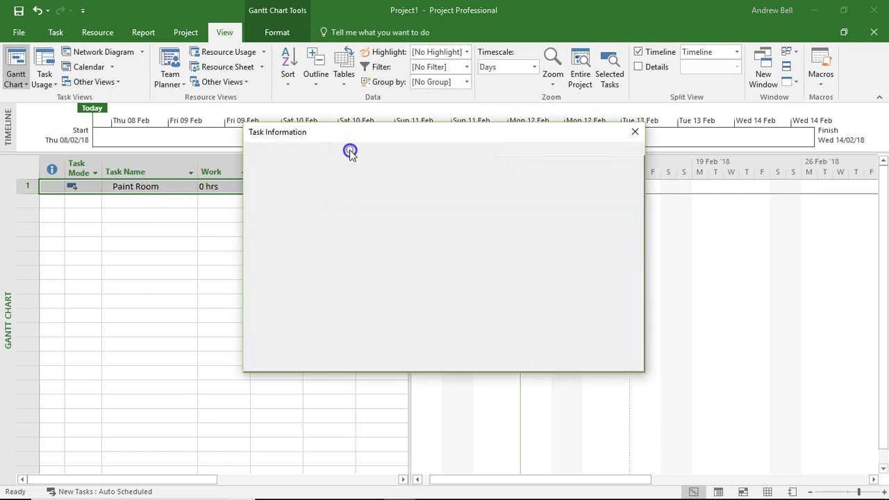
pyautogui.click(395, 210)
pyautogui.click(399, 210)
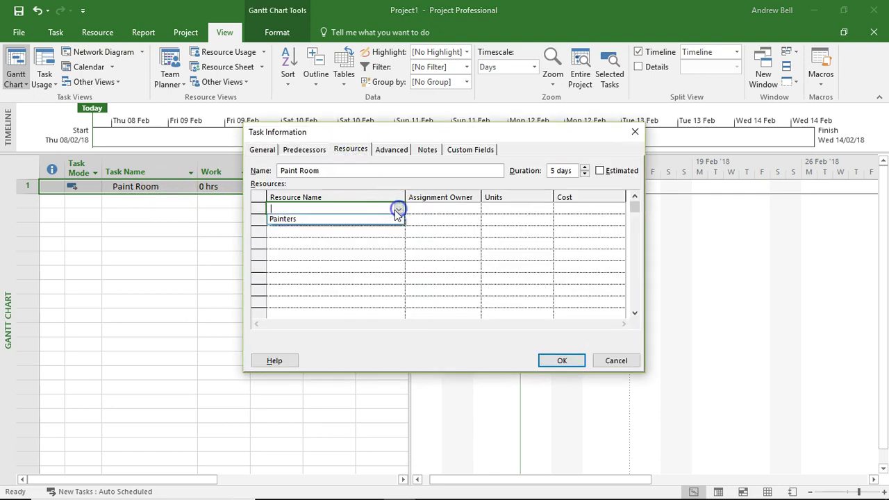
pyautogui.click(377, 221)
pyautogui.click(563, 361)
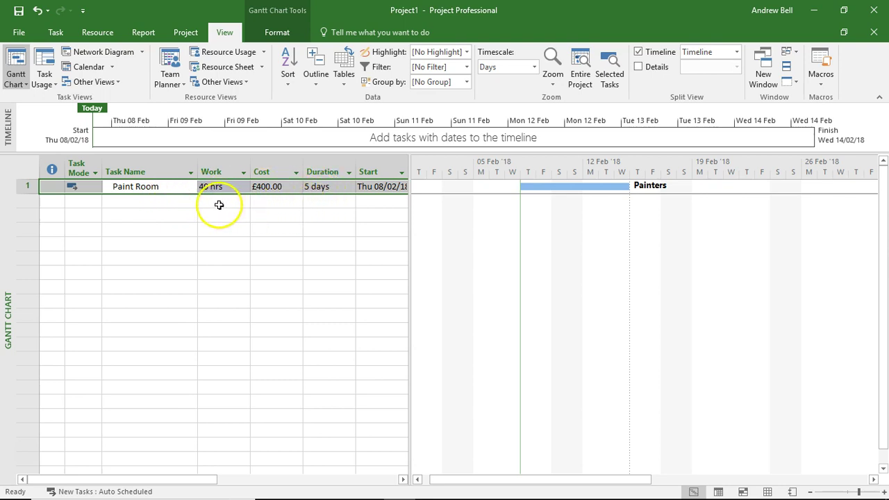
# Change Paint Room's duration to 10 days and check work rises to 80 hrs, cost to £800.00.
pyautogui.click(221, 172)
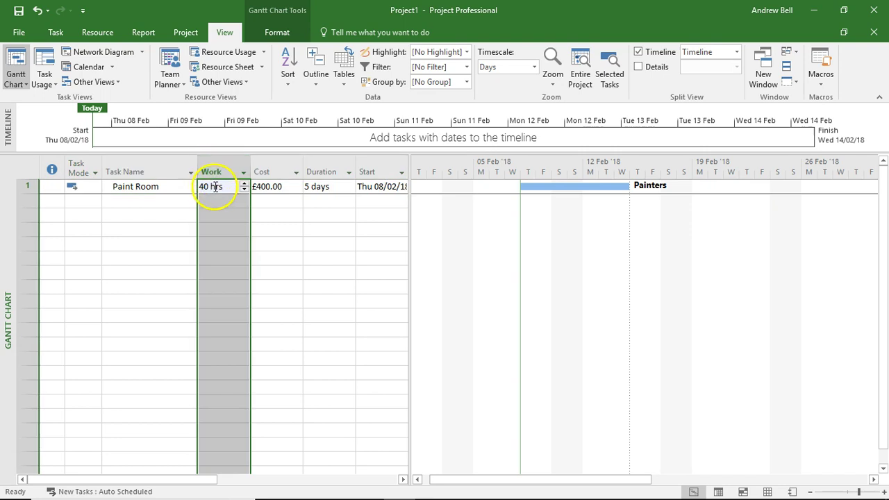
pyautogui.doubleClick(208, 188)
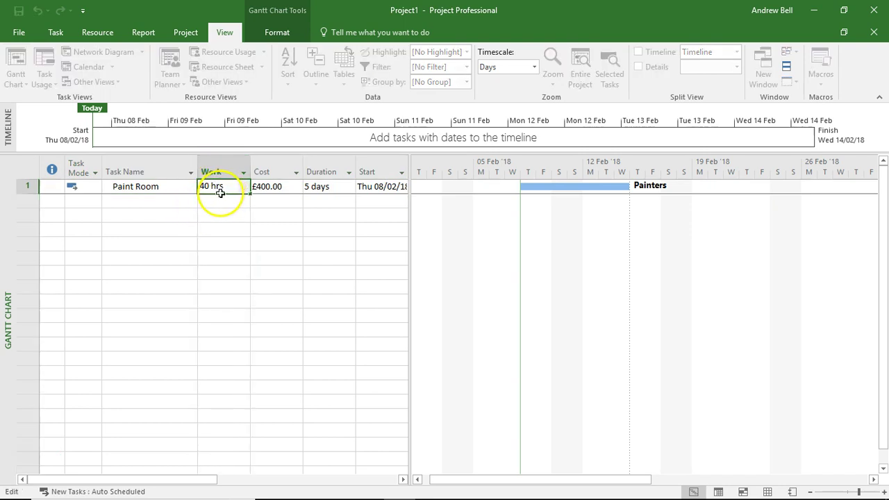
pyautogui.click(268, 186)
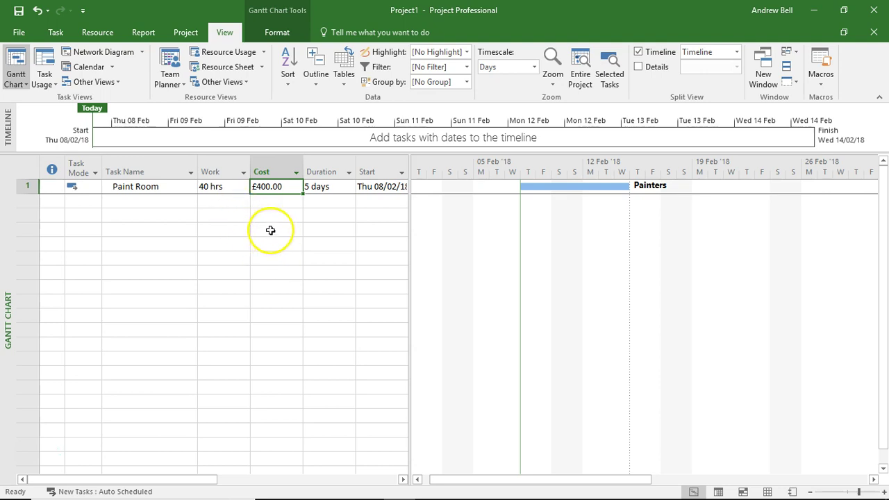
pyautogui.click(321, 188)
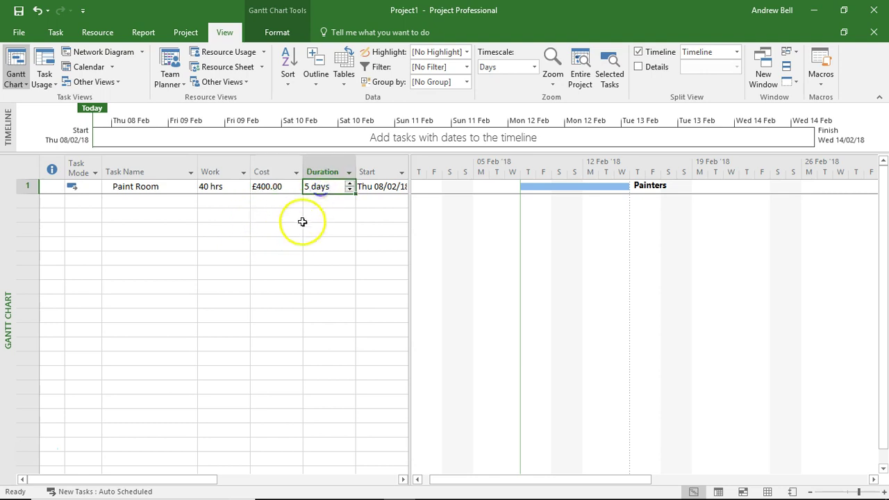
pyautogui.write('10')
pyautogui.press('Return')
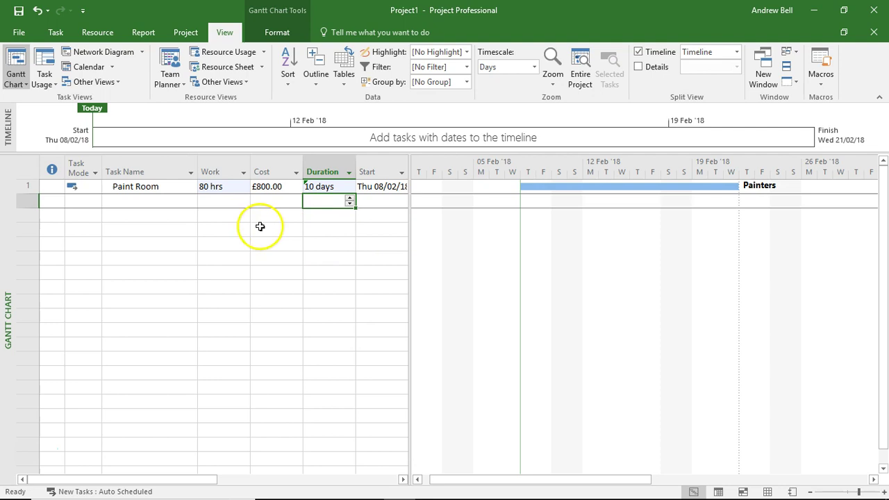
pyautogui.click(219, 188)
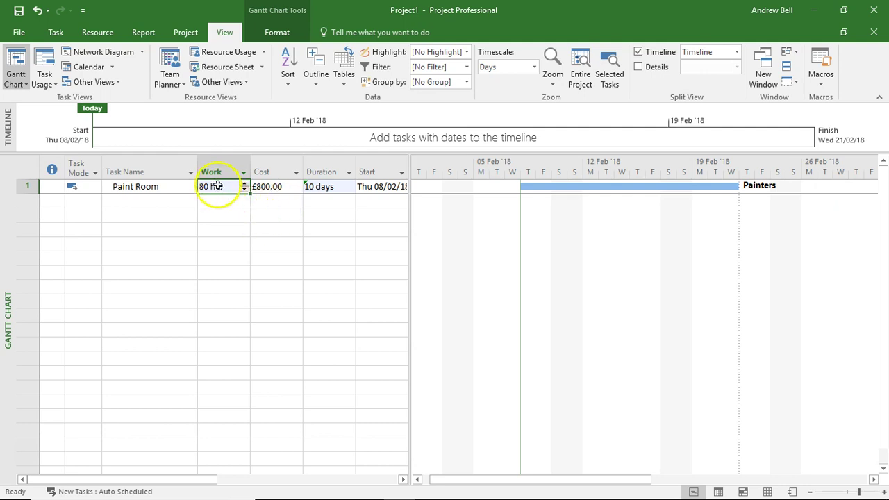
pyautogui.click(324, 186)
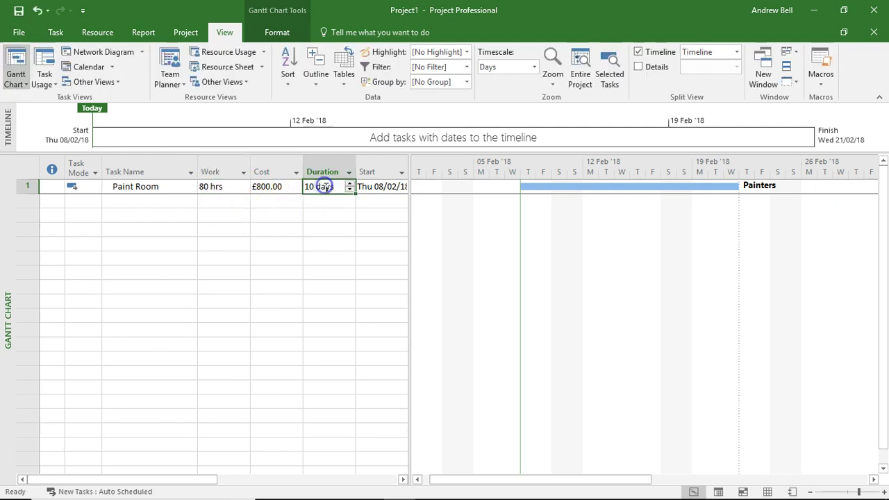
# Try Paint Room work values of 2, 220 and 20 hrs to see the duration react.
pyautogui.click(221, 187)
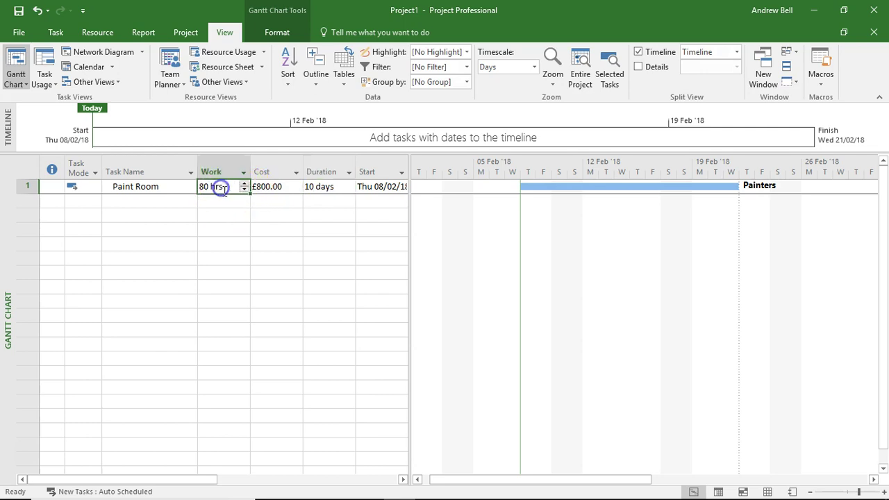
pyautogui.write('2')
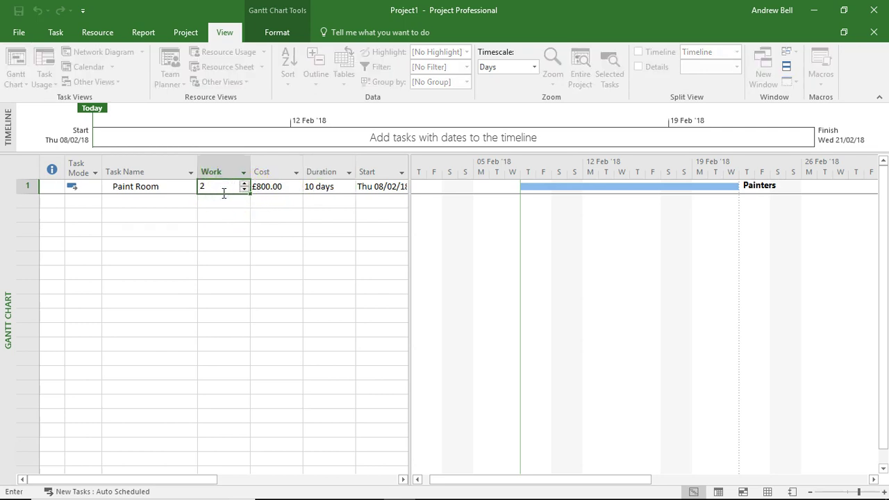
pyautogui.click(313, 186)
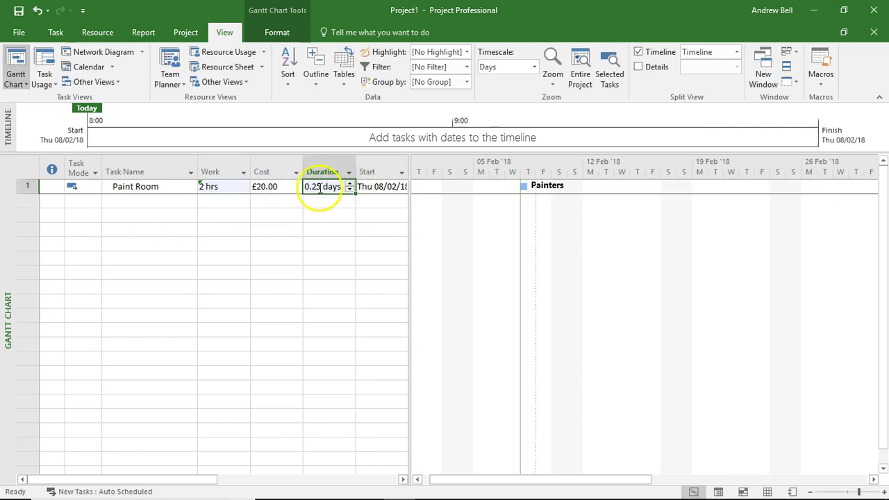
pyautogui.click(221, 200)
pyautogui.click(190, 171)
pyautogui.click(217, 185)
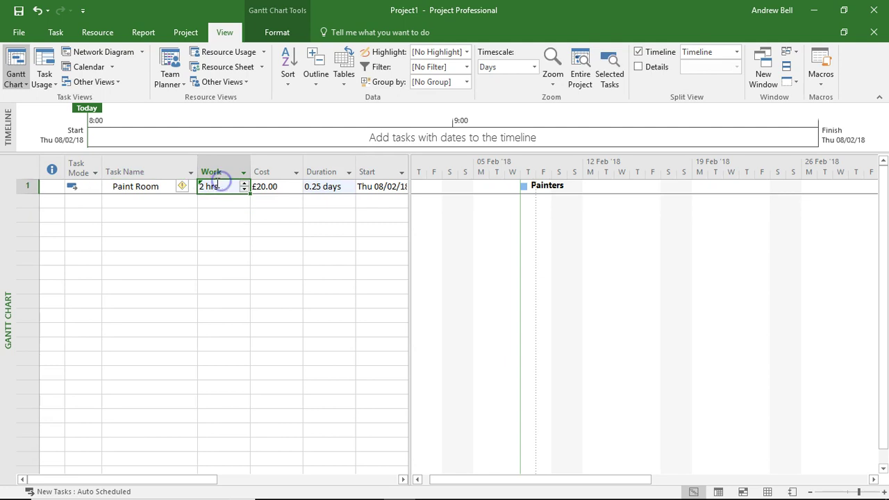
pyautogui.write('220')
pyautogui.press('Return')
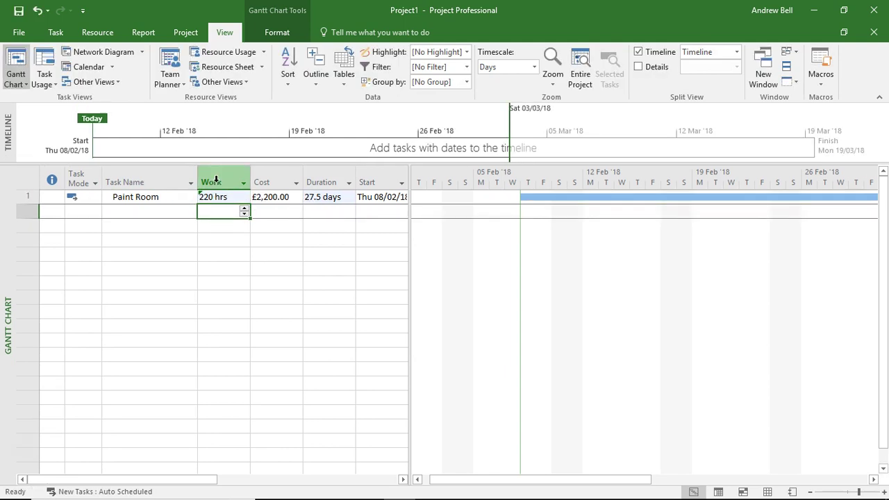
pyautogui.press('Up')
pyautogui.write('20')
pyautogui.press('Return')
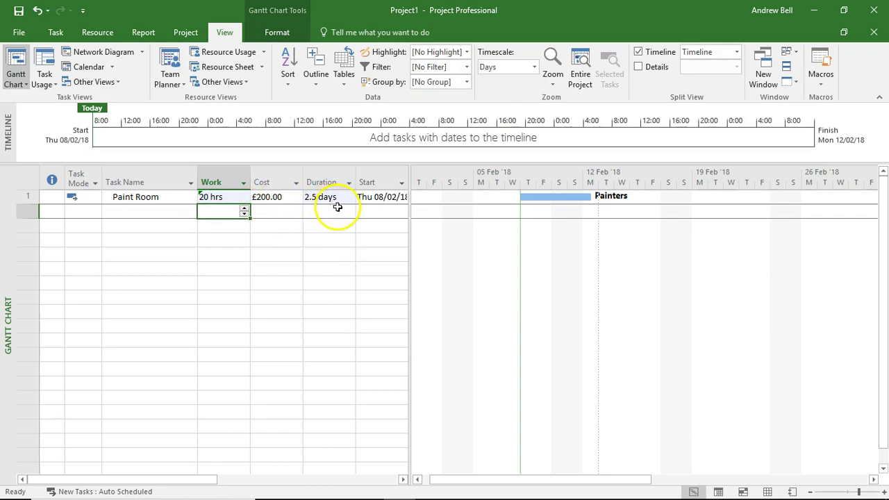
# Reset Paint Room's duration to 5 days, restoring 40 hrs and £400.00.
pyautogui.moveTo(229, 198)
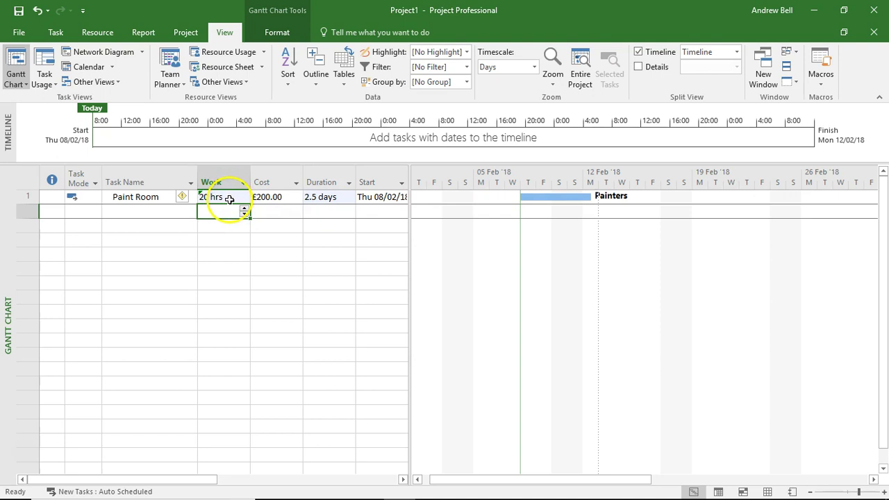
pyautogui.click(336, 197)
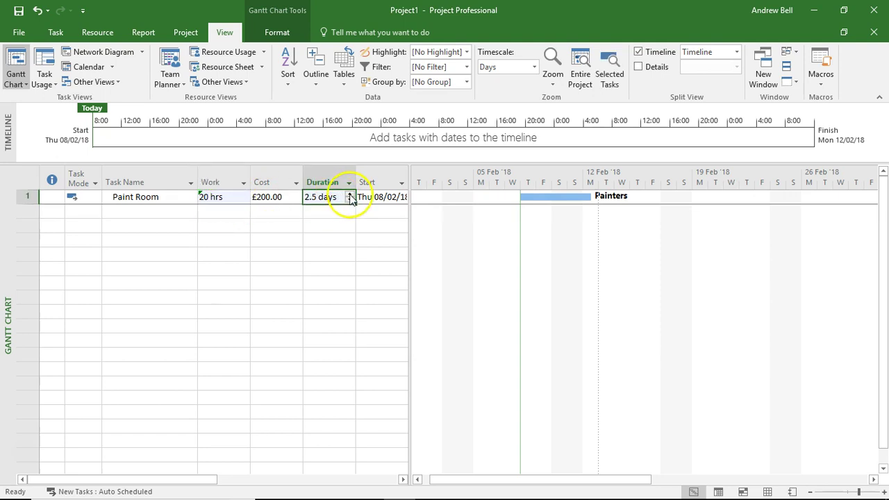
pyautogui.click(349, 194)
pyautogui.click(349, 194)
pyautogui.click(335, 212)
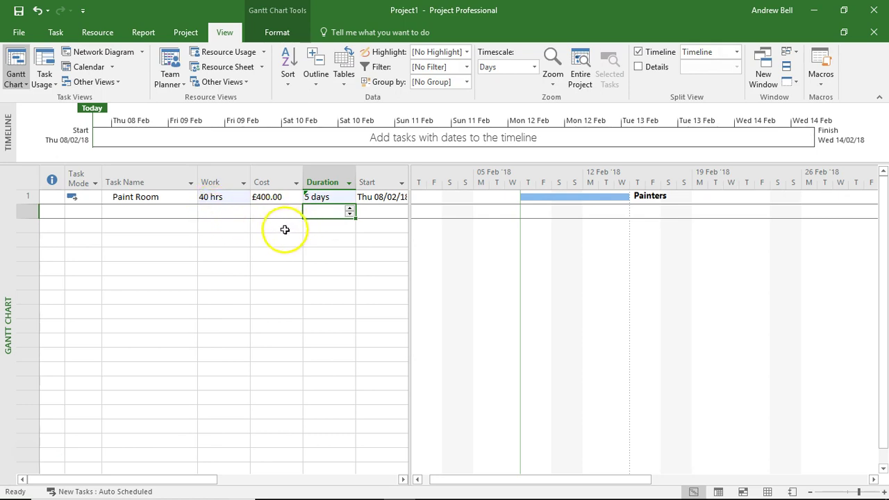
pyautogui.click(213, 179)
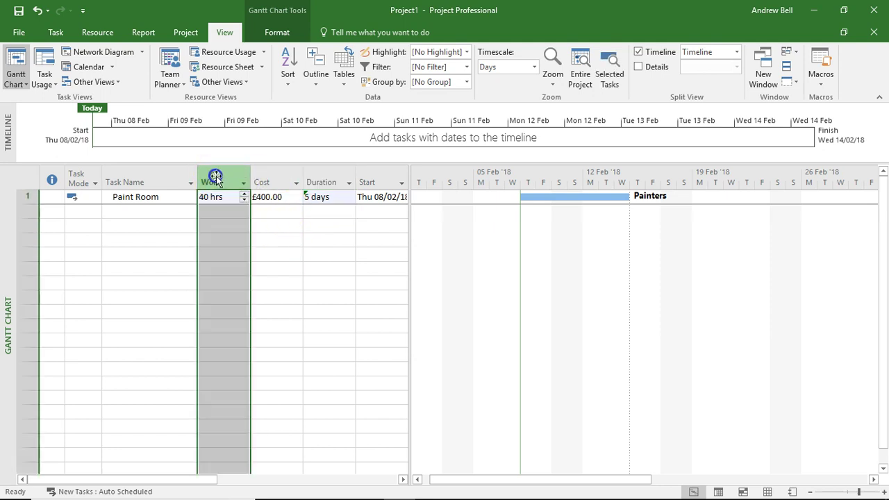
pyautogui.click(267, 182)
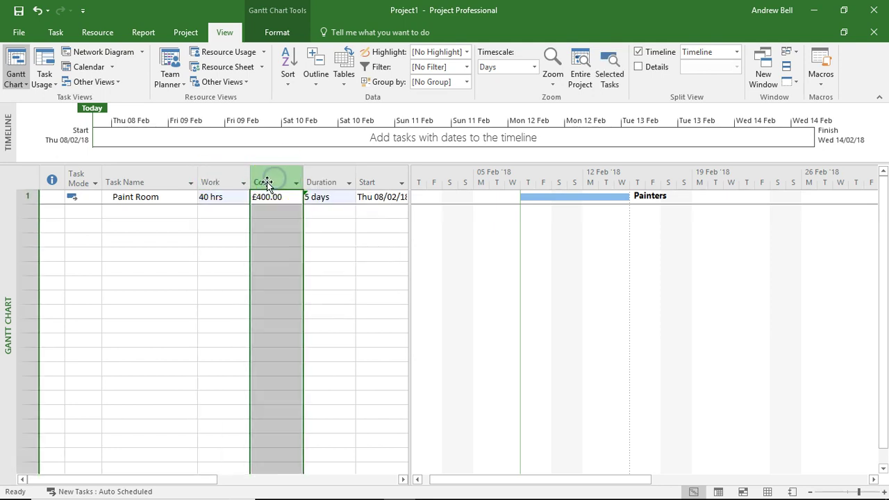
pyautogui.click(216, 197)
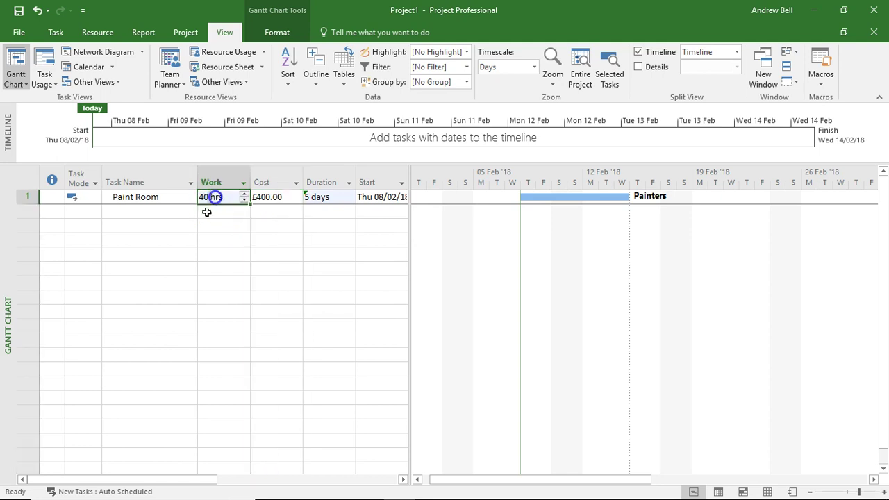
pyautogui.click(317, 197)
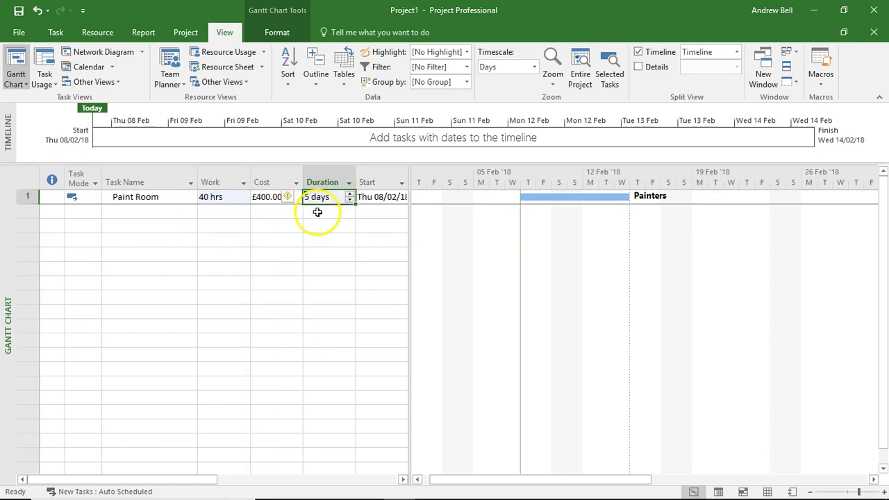